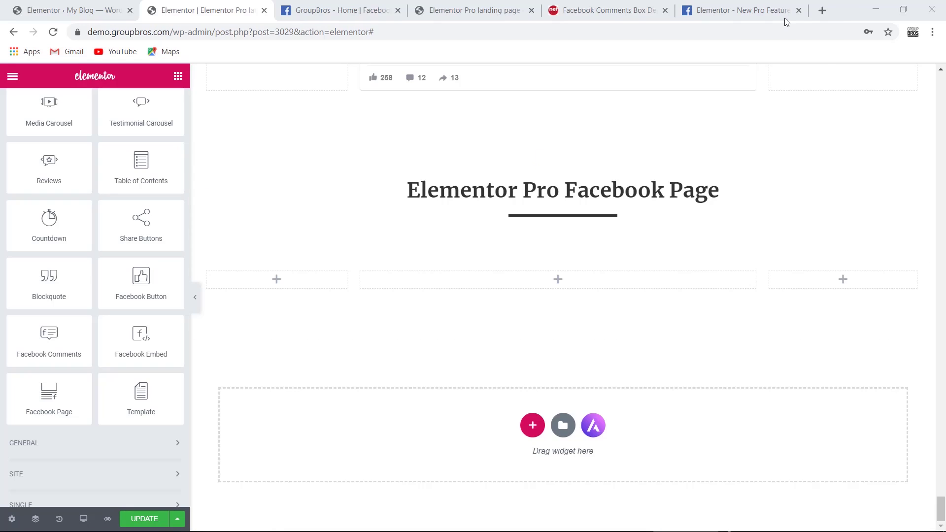
Look through the Facebook Comments Box demo page and return to the Elementor editor.
click(605, 9)
scroll(507, 241, down, 10)
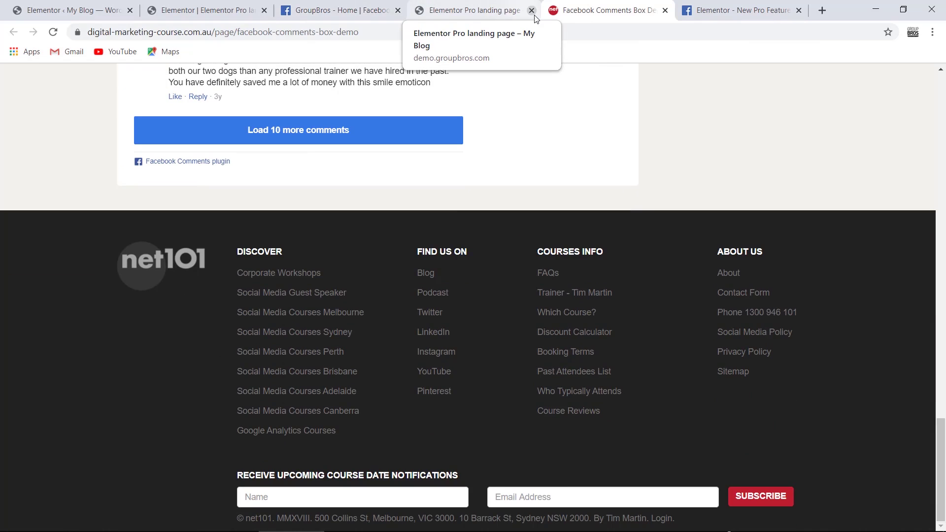
click(202, 10)
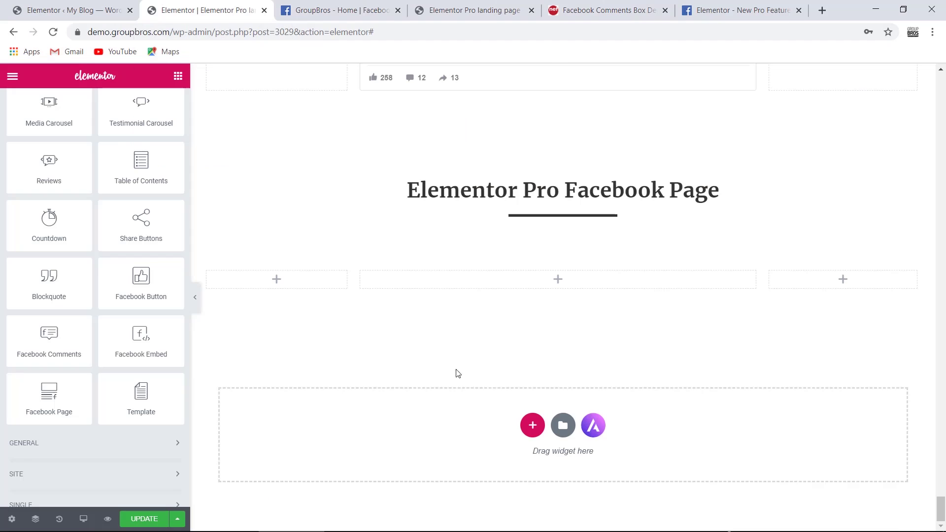
Widen the first column below the "Elementor Pro Facebook Page" heading and place a Facebook Page widget in it.
drag(353, 281, 449, 284)
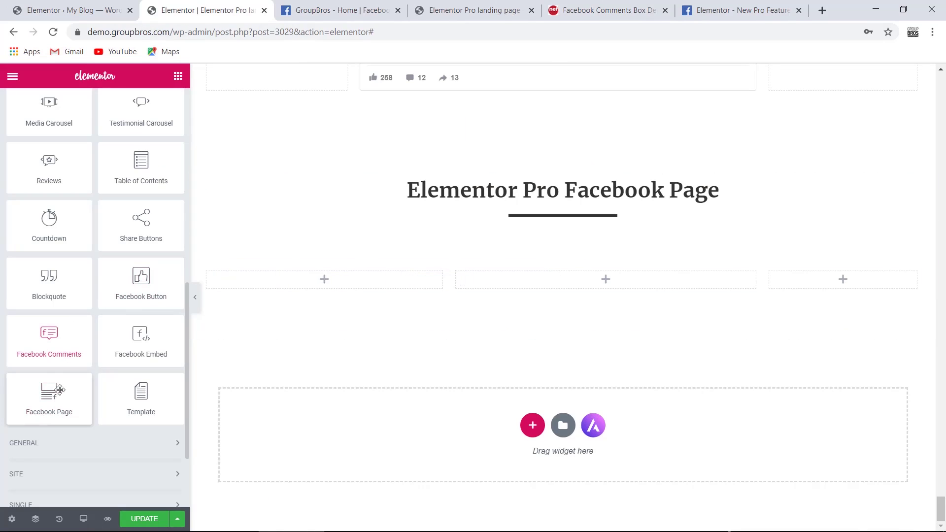
drag(58, 395, 345, 271)
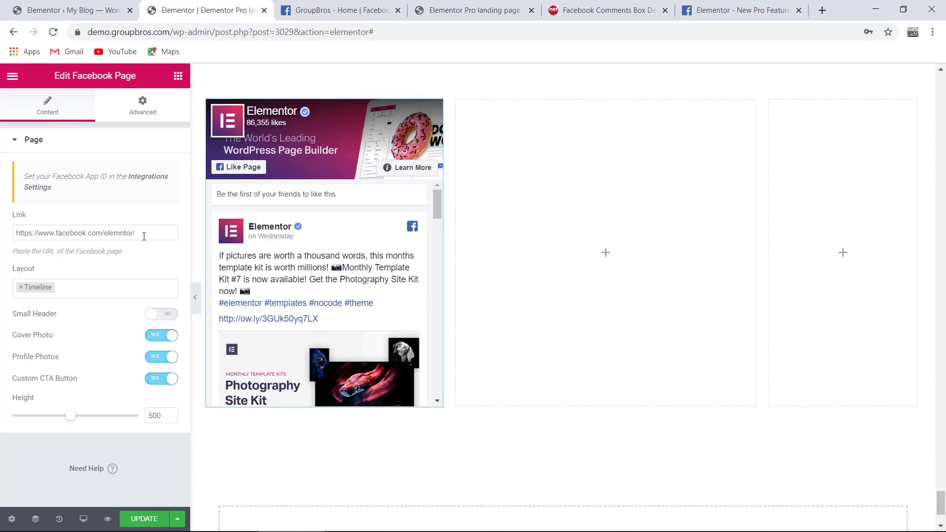
drag(136, 233, 105, 232)
text(gre)
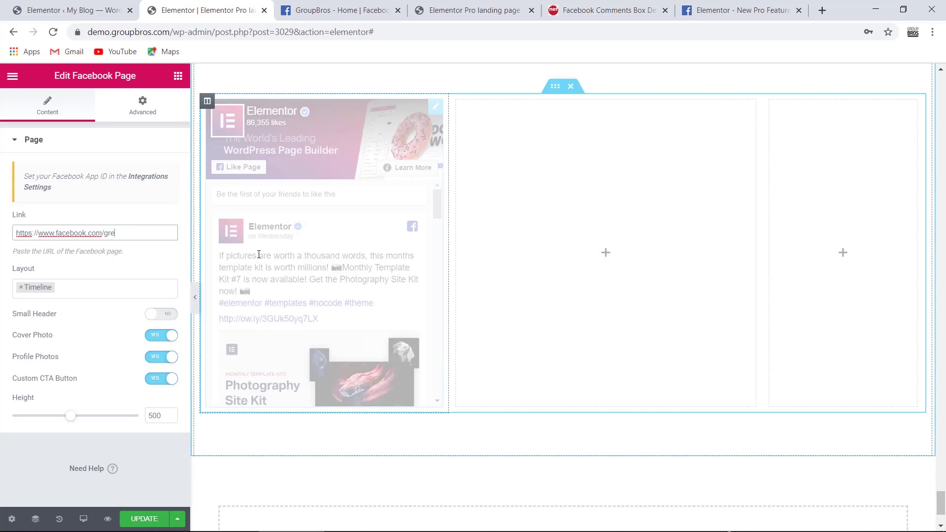
key(BackSpace)
text(oupbros)
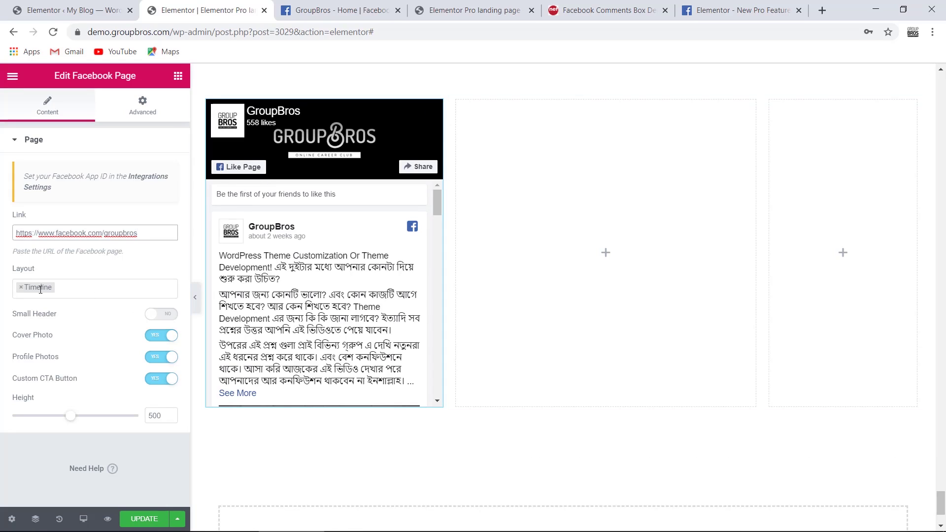
Add Messages to the widget's layout alongside Timeline and preview the Messages view before returning to Timeline.
click(122, 293)
click(122, 293)
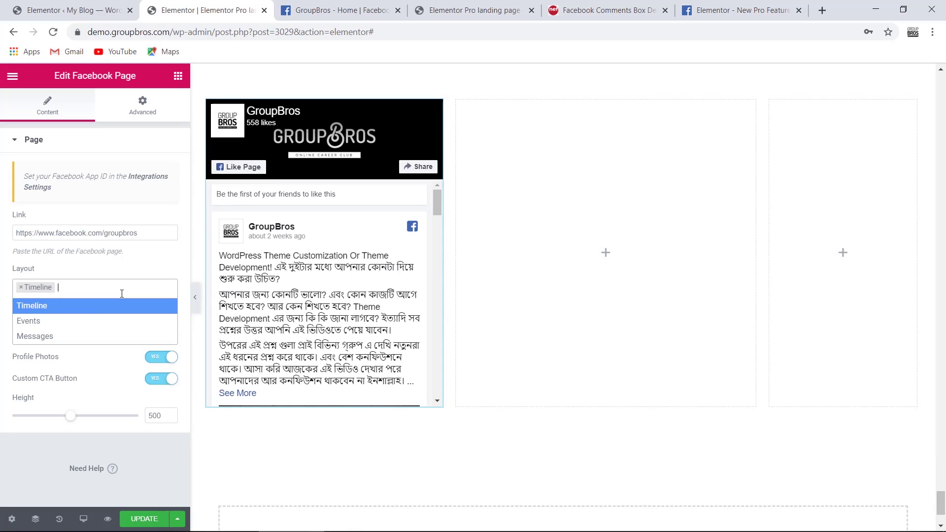
click(64, 338)
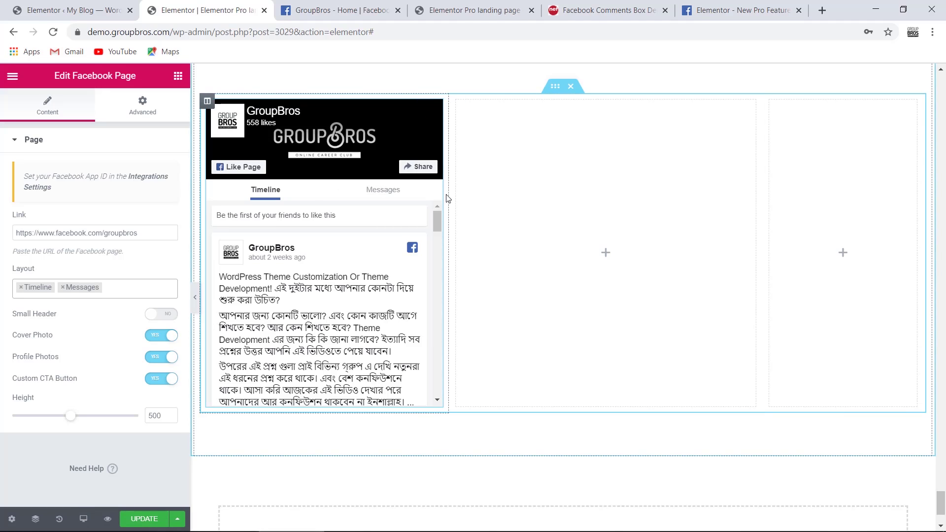
click(393, 197)
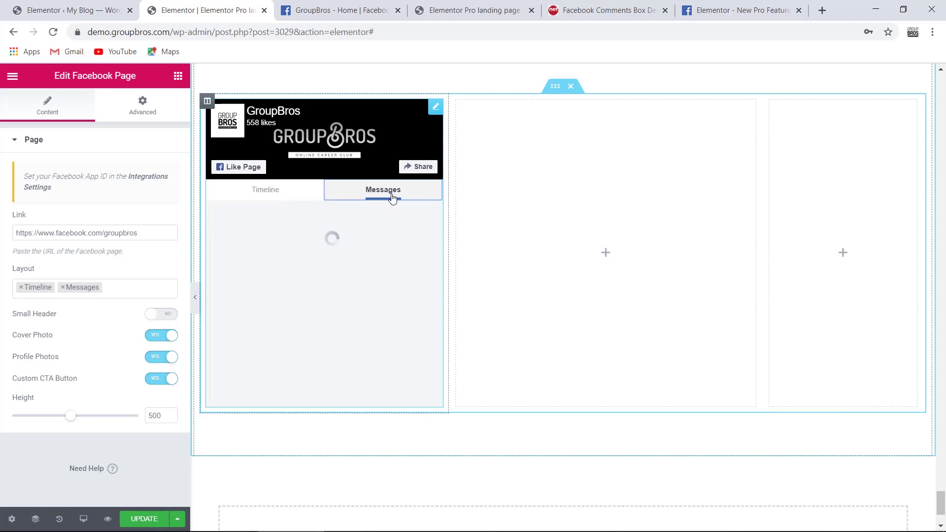
click(279, 191)
Add Events to the widget's layout and preview the Events view before returning to Timeline.
click(131, 285)
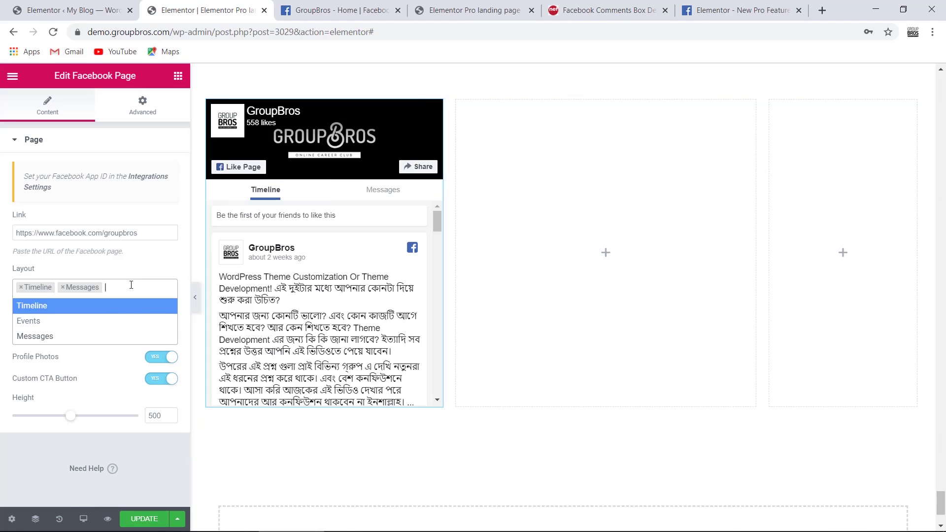
click(64, 326)
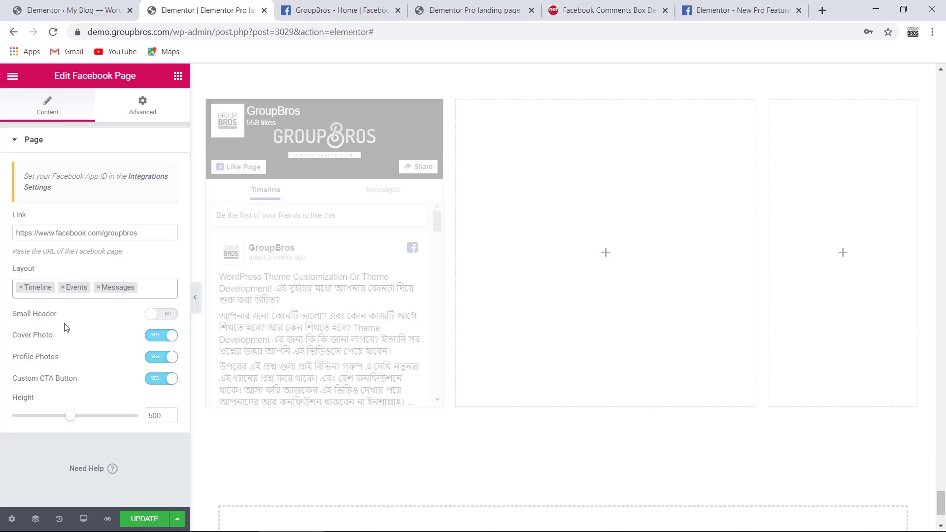
click(337, 200)
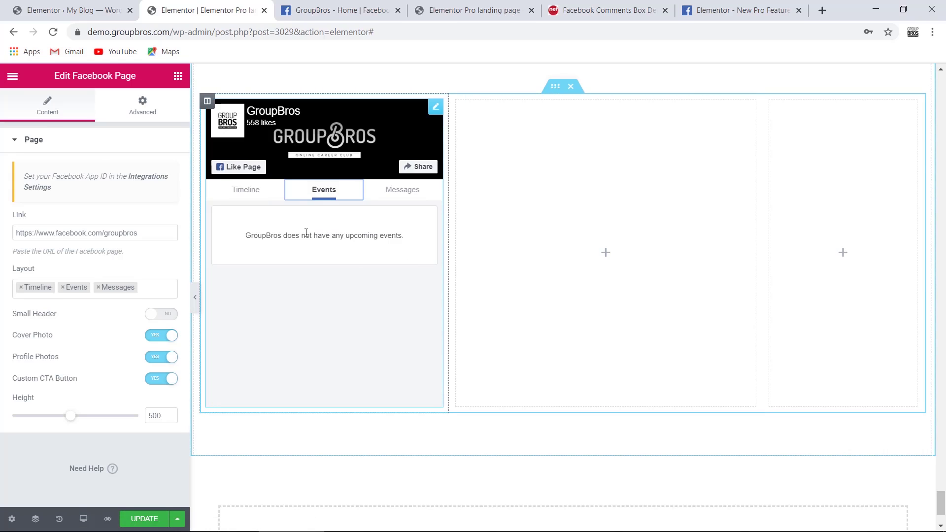
drag(275, 236, 362, 236)
click(366, 237)
click(235, 197)
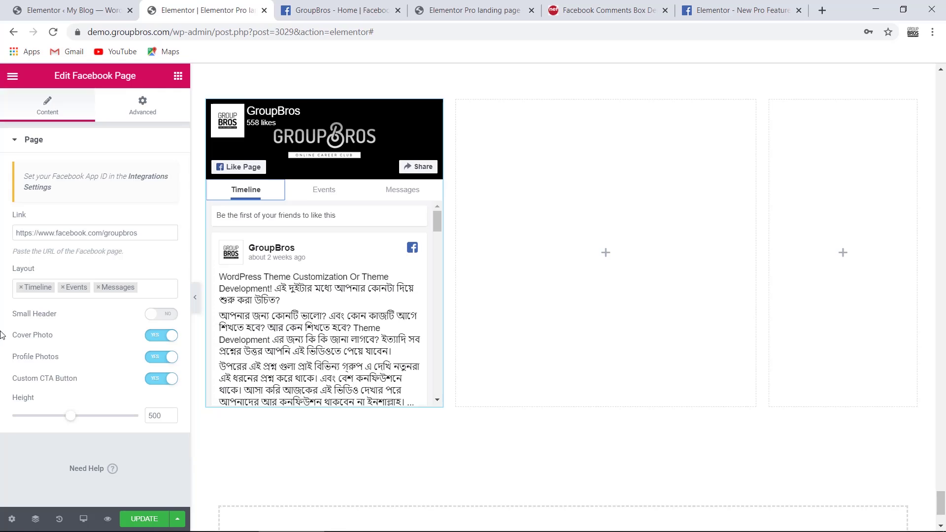
Try the small header on the Facebook Page widget, switch it back off and look through the timeline posts.
click(167, 314)
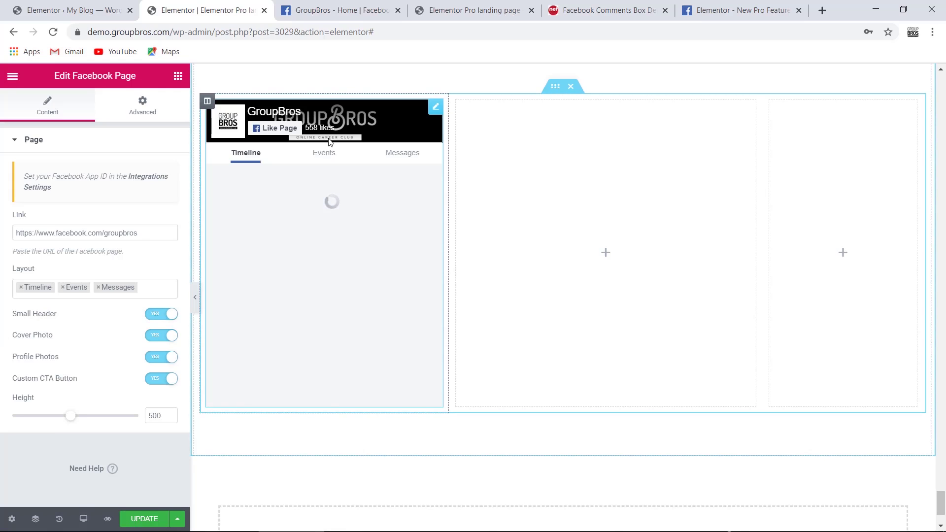
click(155, 315)
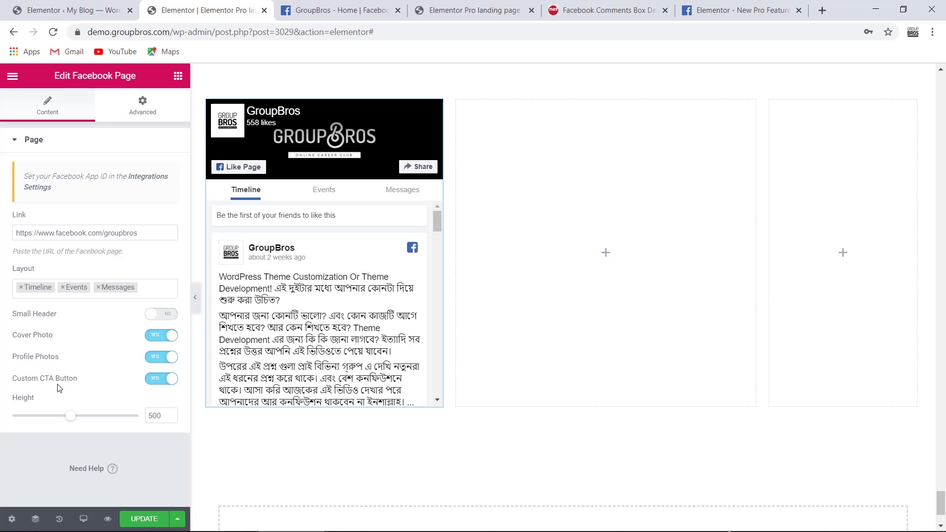
scroll(279, 215, down, 10)
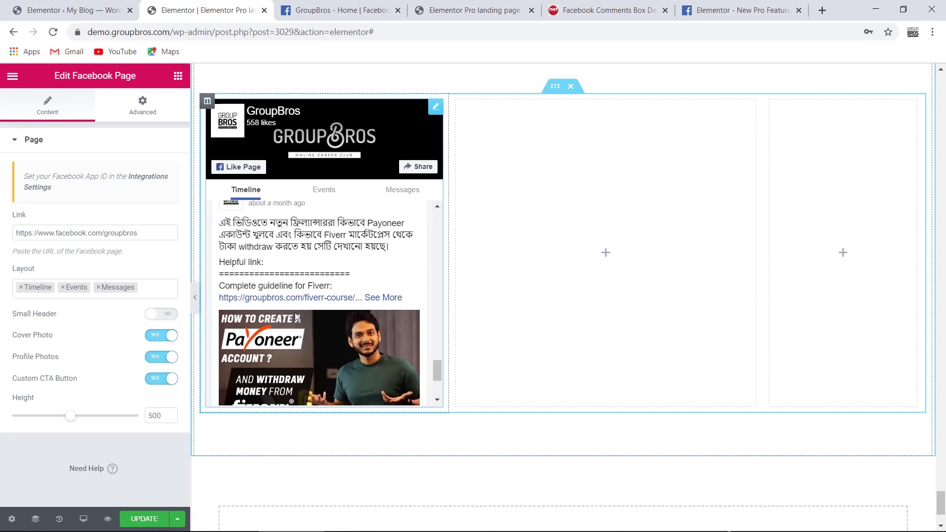
Try disabling the custom CTA button, re-enable it and browse the timeline posts in the widget preview.
click(157, 380)
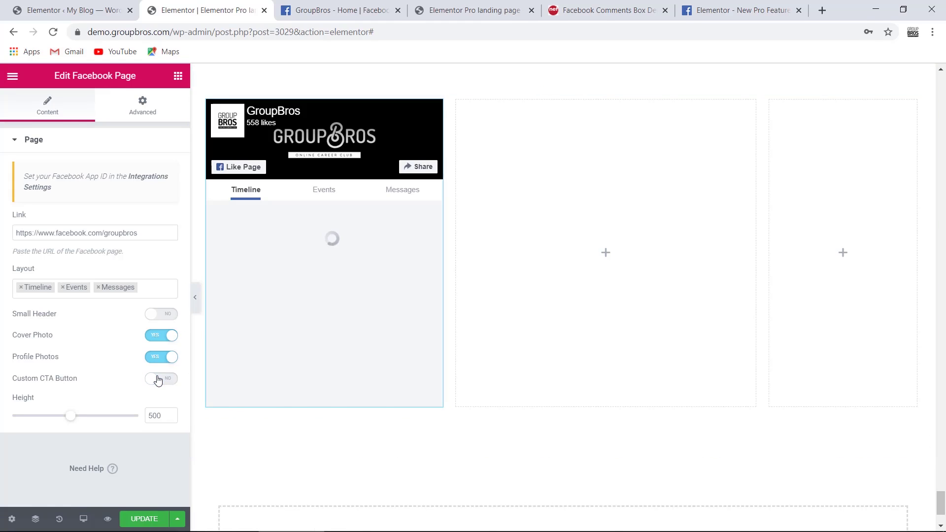
scroll(303, 298, down, 15)
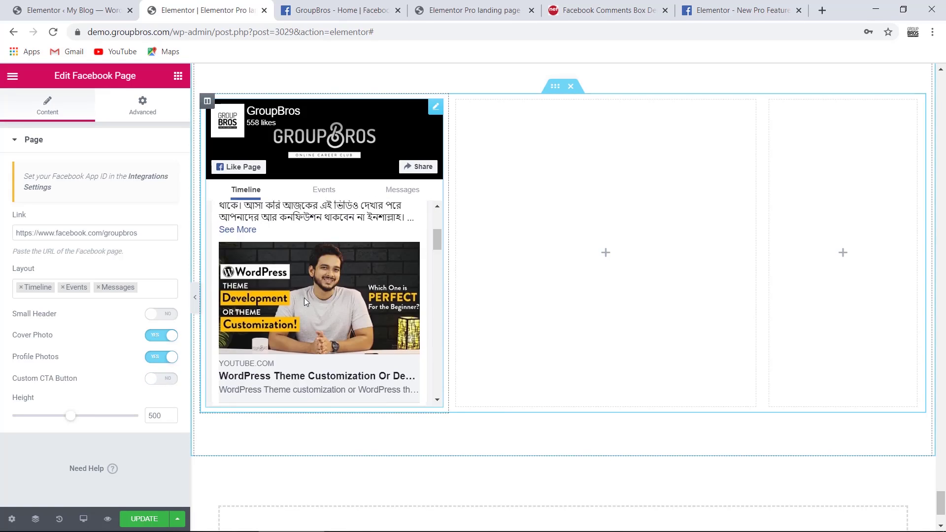
scroll(303, 298, down, 5)
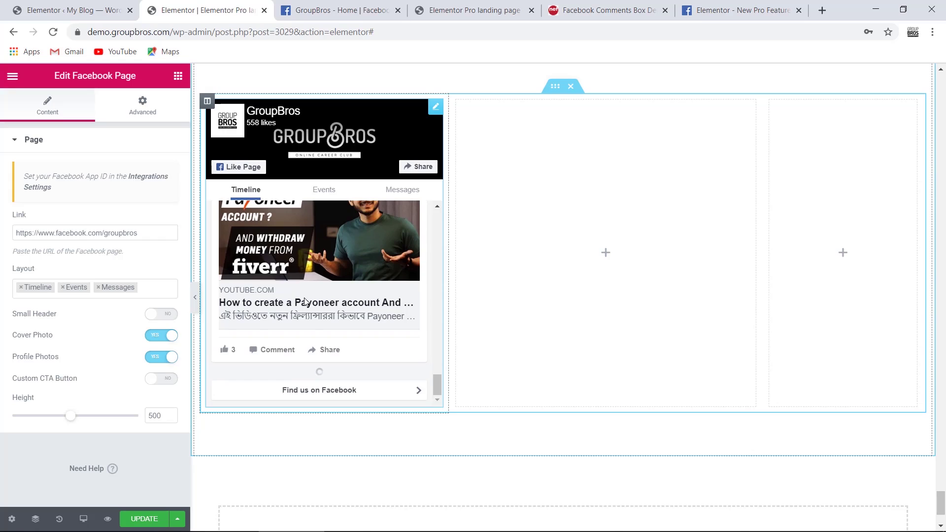
click(163, 378)
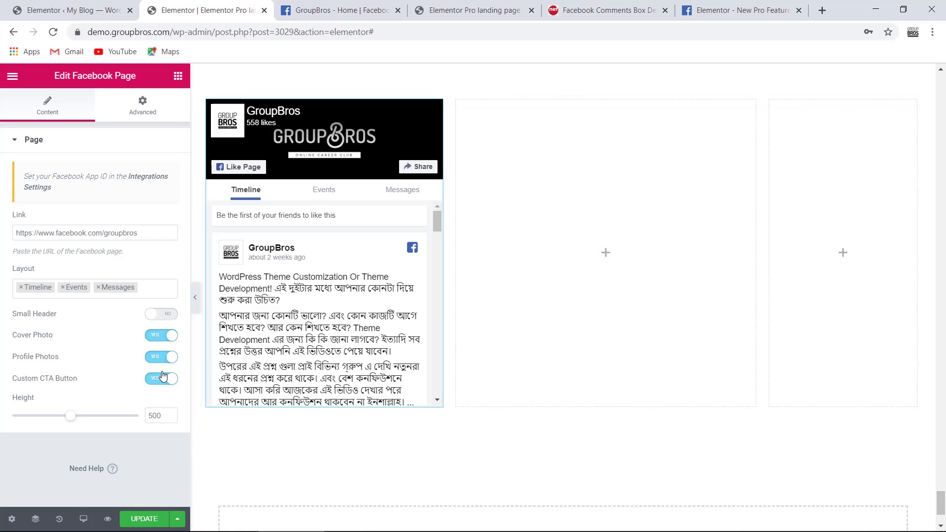
drag(435, 219, 459, 401)
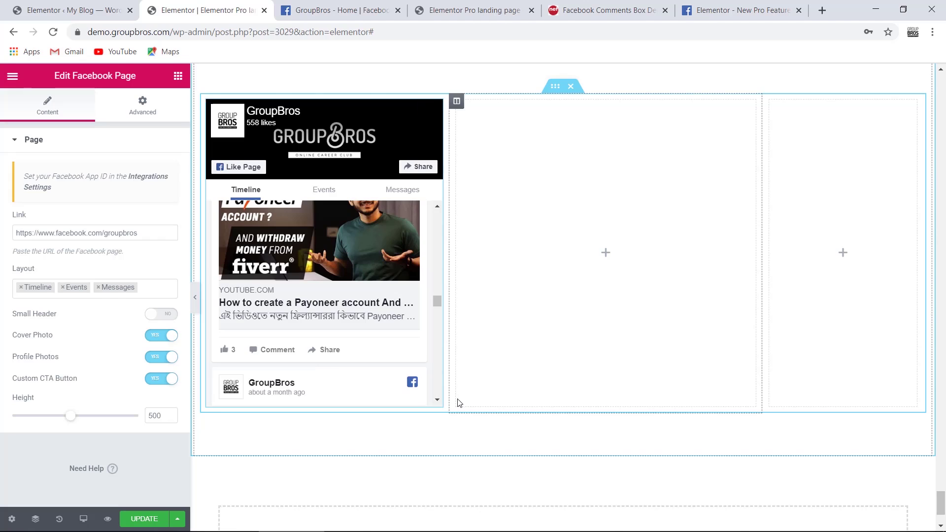
scroll(385, 315, down, 10)
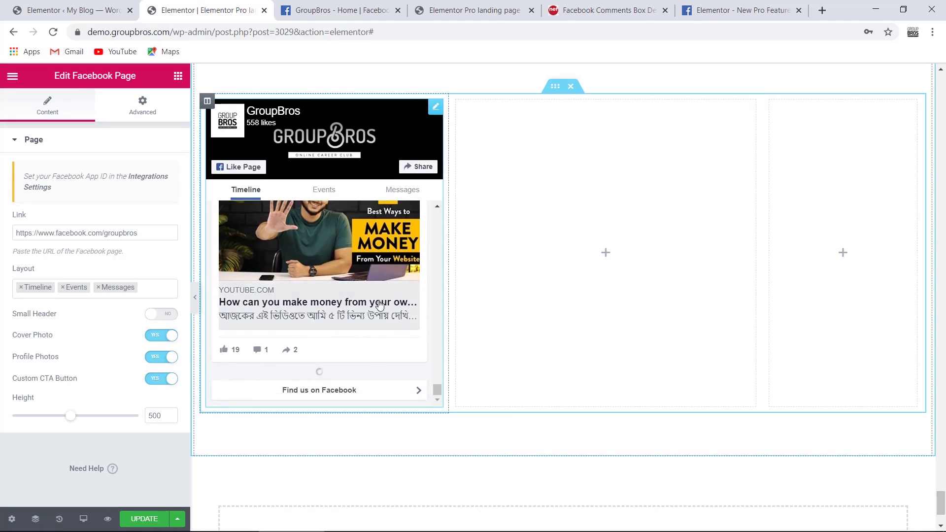
scroll(379, 305, up, 10)
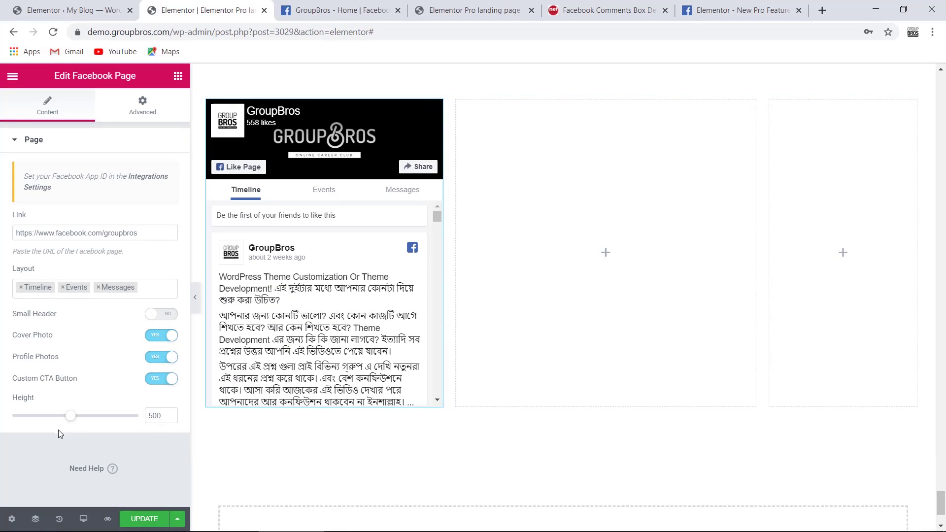
Set the Facebook Page widget's height to 441 and widen the third column by narrowing the middle one.
drag(68, 419, 52, 423)
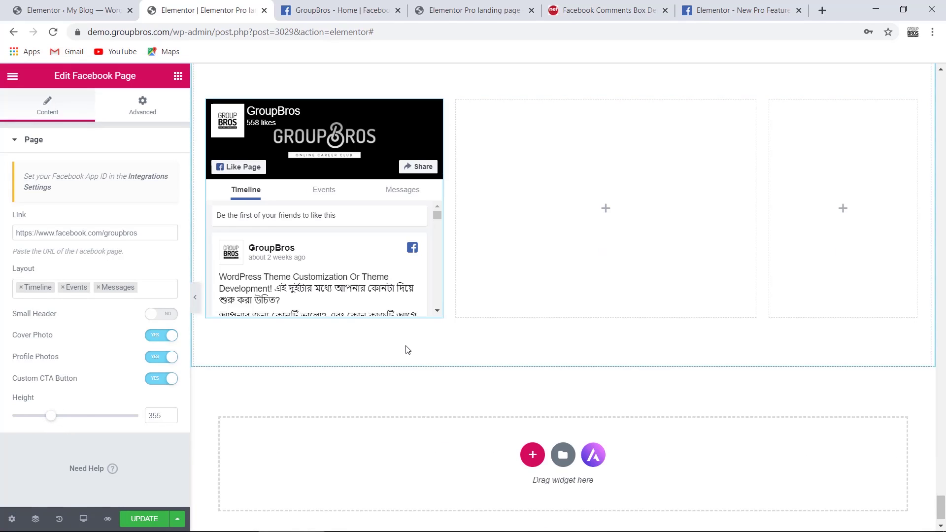
scroll(329, 254, down, 5)
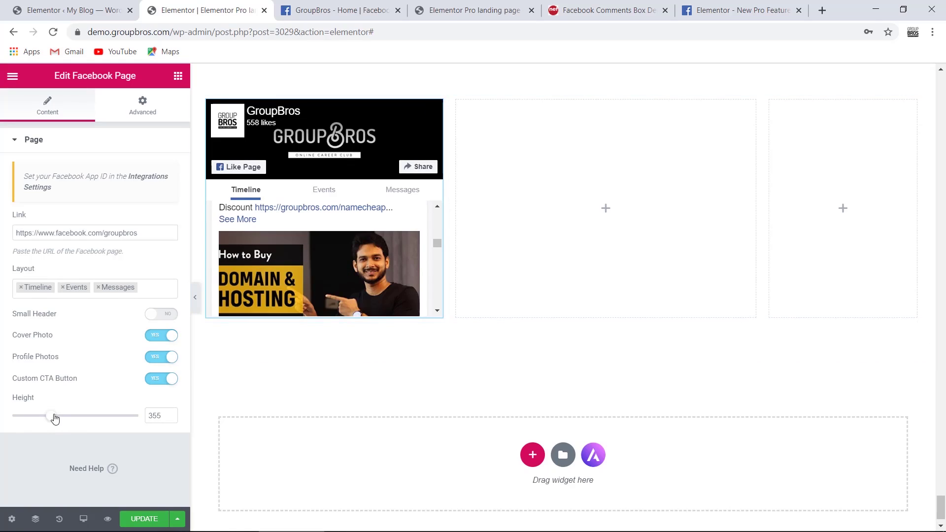
drag(51, 417, 65, 419)
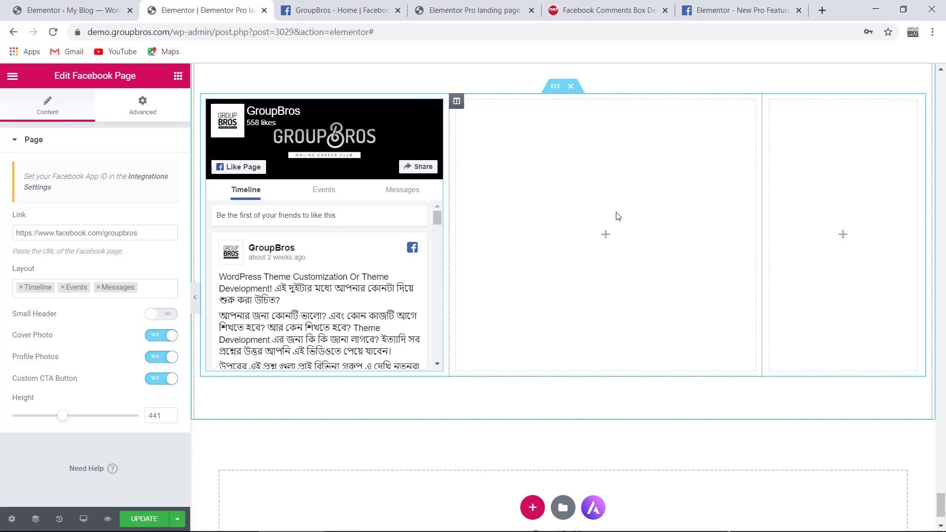
drag(762, 165, 688, 179)
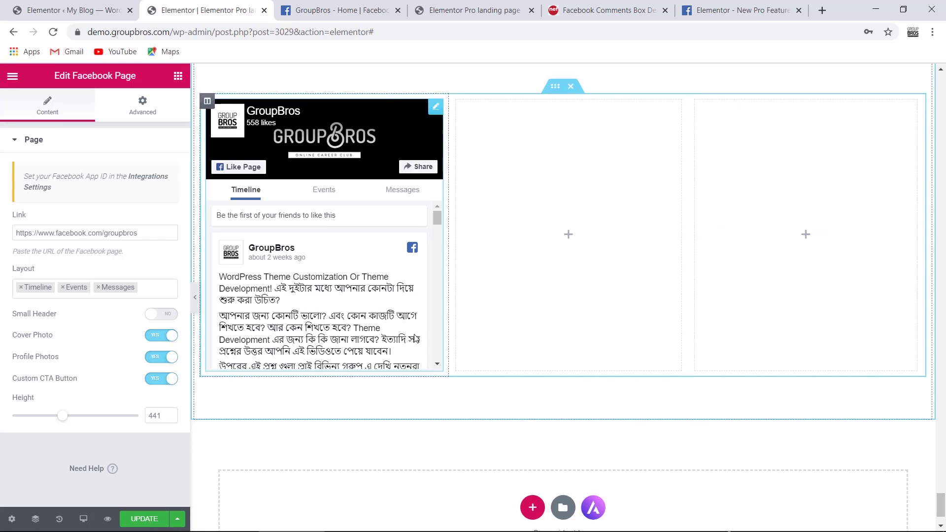